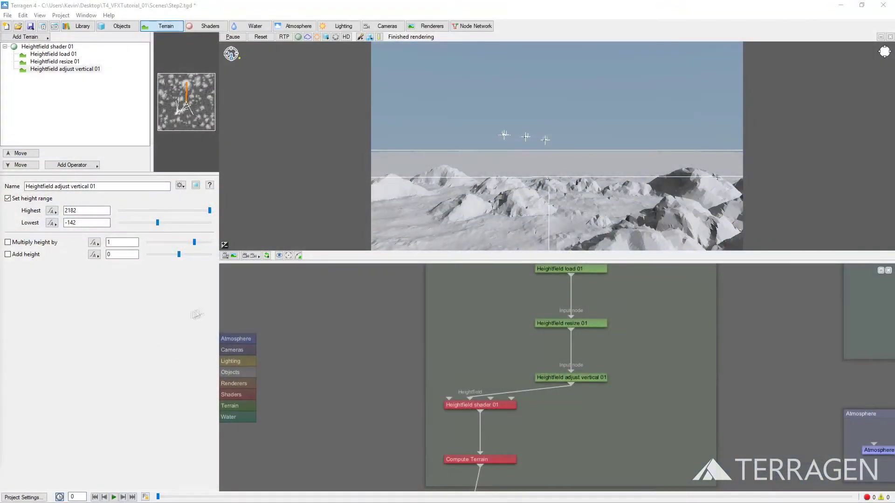
Step: Switch the maximized 3D preview to the Erosion Camera and bring up the heightfield operator list
{"action": "left_click", "coordinate": [257, 257]}
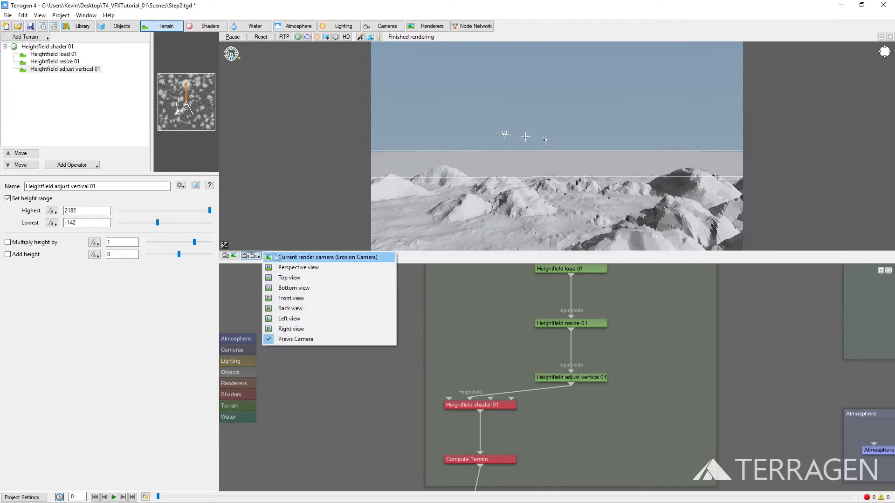
{"action": "left_click", "coordinate": [294, 258]}
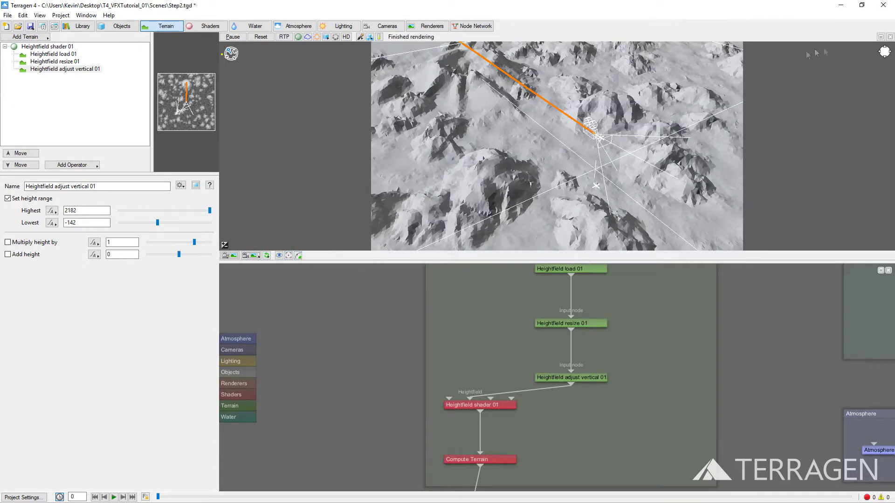
{"action": "left_click", "coordinate": [881, 36]}
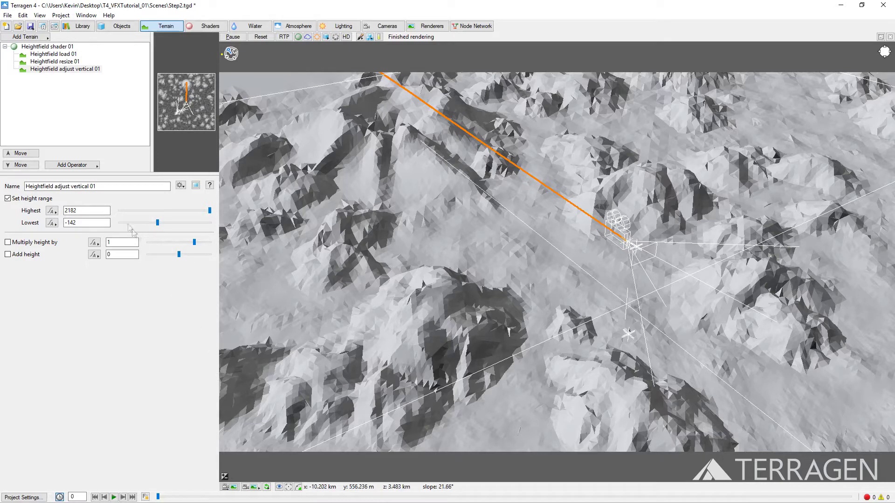
{"action": "left_click", "coordinate": [89, 167]}
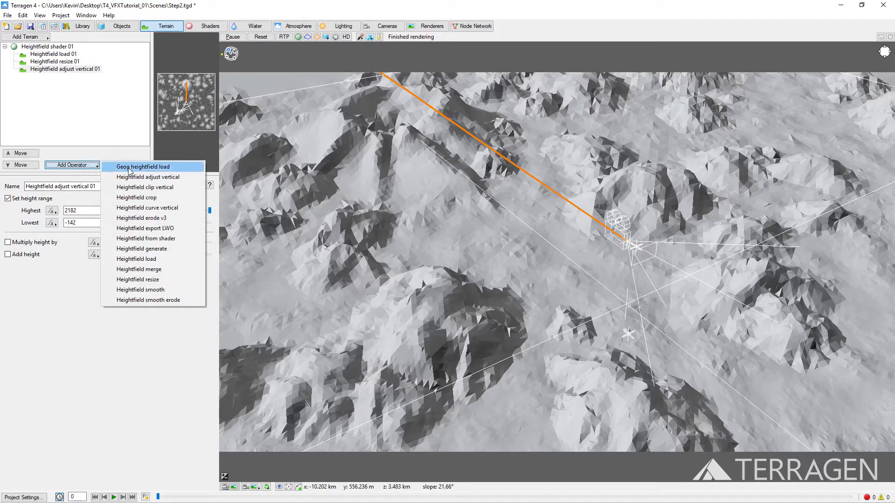
Step: Add a Heightfield erode v3 operator with Deposition, Deposition rate and Diffusion set to 0
{"action": "left_click", "coordinate": [143, 217]}
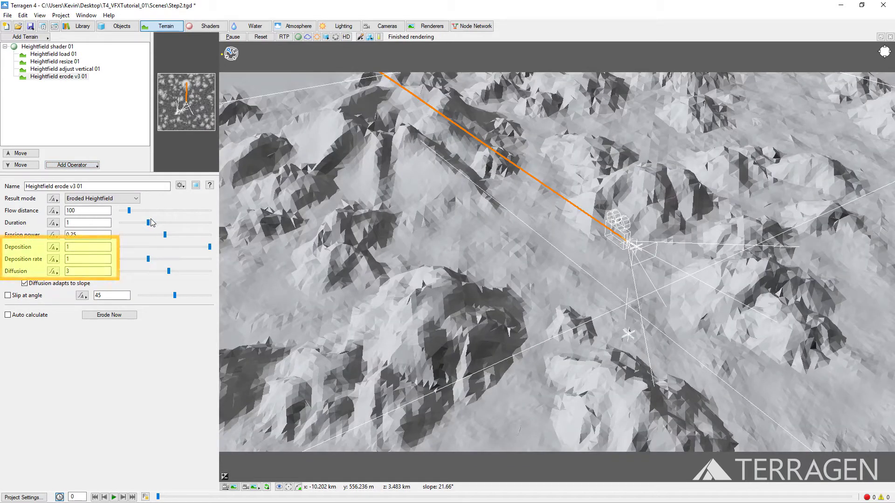
{"action": "double_click", "coordinate": [69, 247]}
{"action": "type", "text": "0"}
{"action": "key", "text": "Tab"}
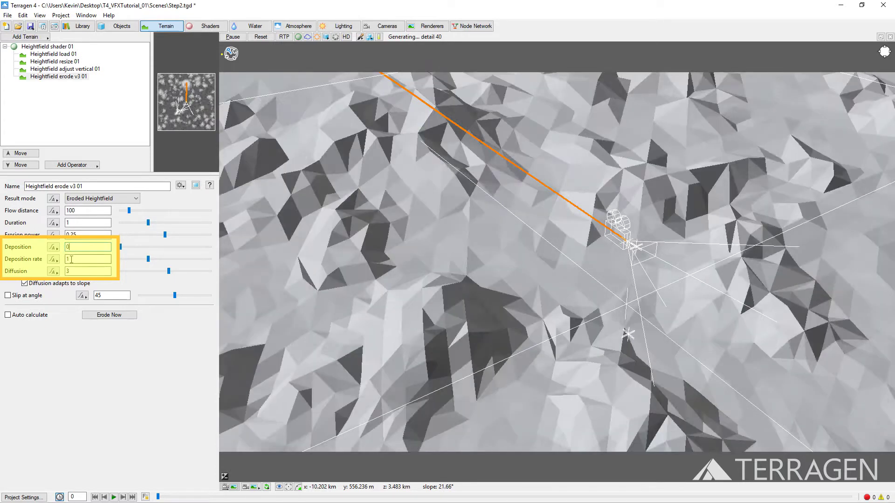
{"action": "type", "text": "0"}
{"action": "key", "text": "Tab"}
{"action": "type", "text": "0"}
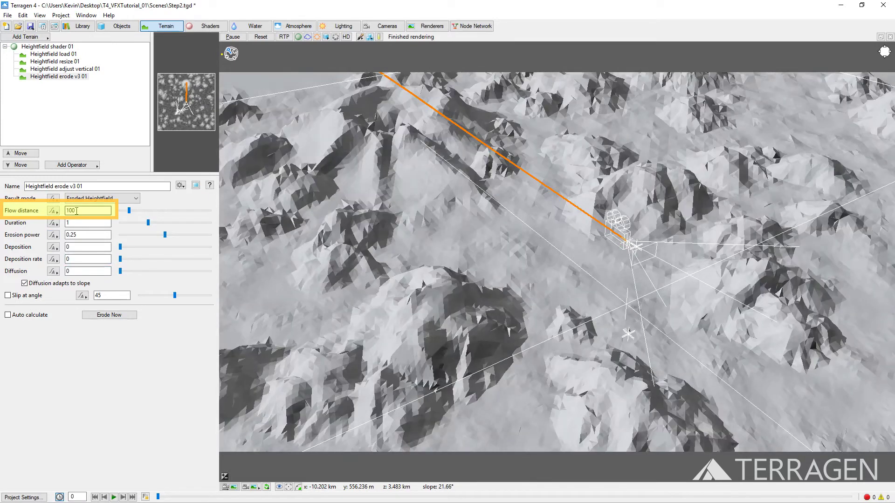
Step: Set Flow distance to 10 and Erosion power to 1, then run Erode Now
{"action": "double_click", "coordinate": [77, 210]}
{"action": "type", "text": "10"}
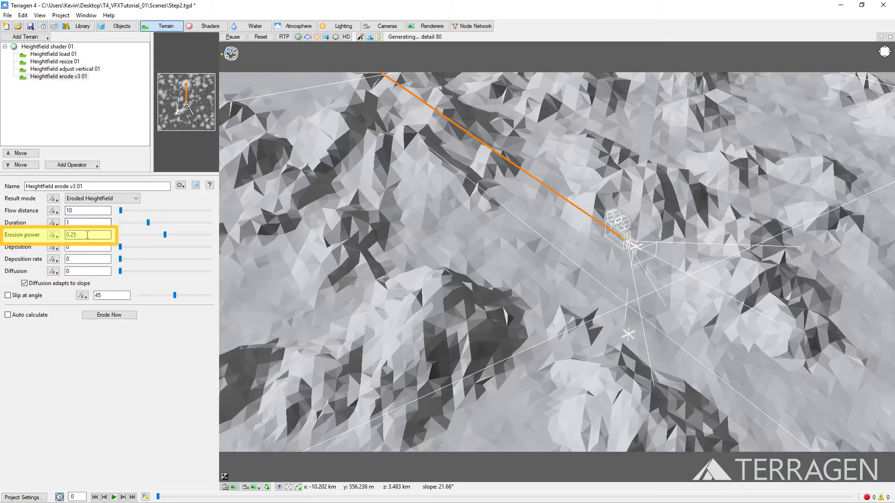
{"action": "left_click_drag", "start_coordinate": [88, 236], "coordinate": [63, 236]}
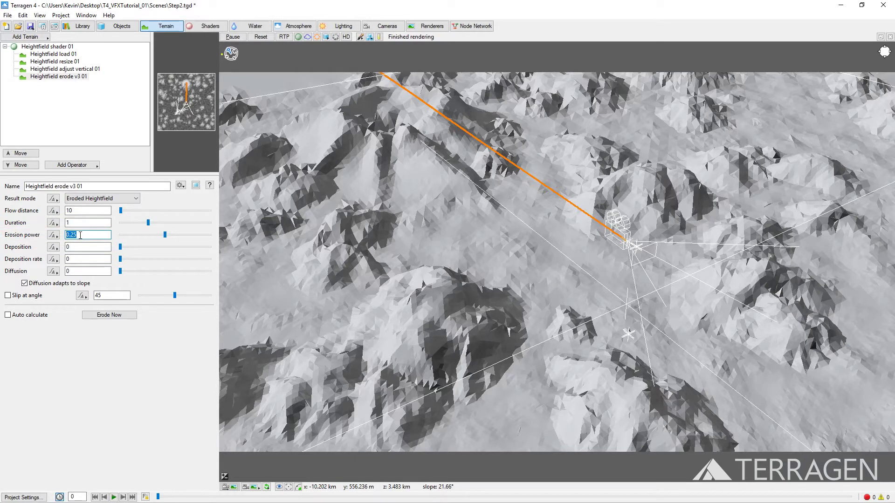
{"action": "type", "text": "1"}
{"action": "key", "text": "Return"}
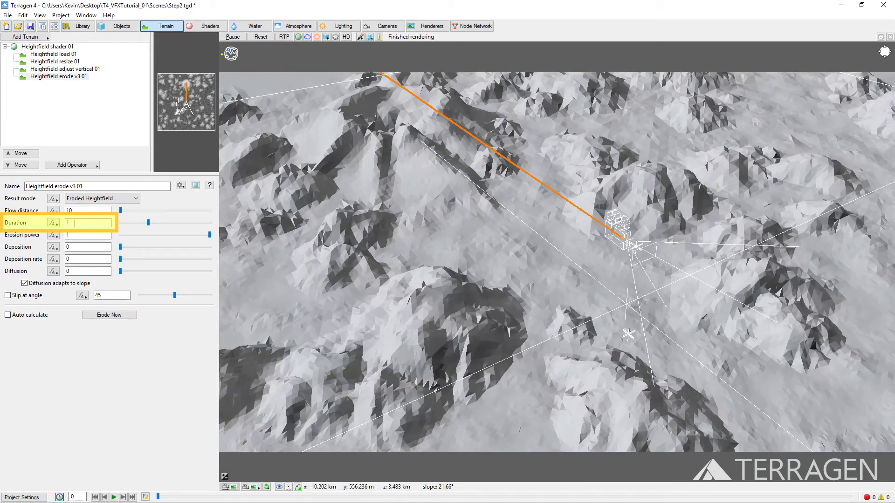
{"action": "left_click", "coordinate": [74, 223]}
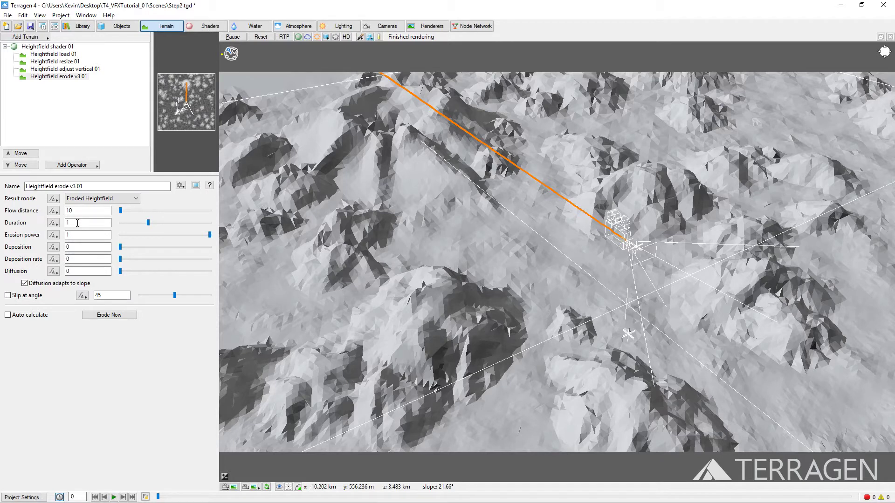
{"action": "left_click", "coordinate": [103, 315]}
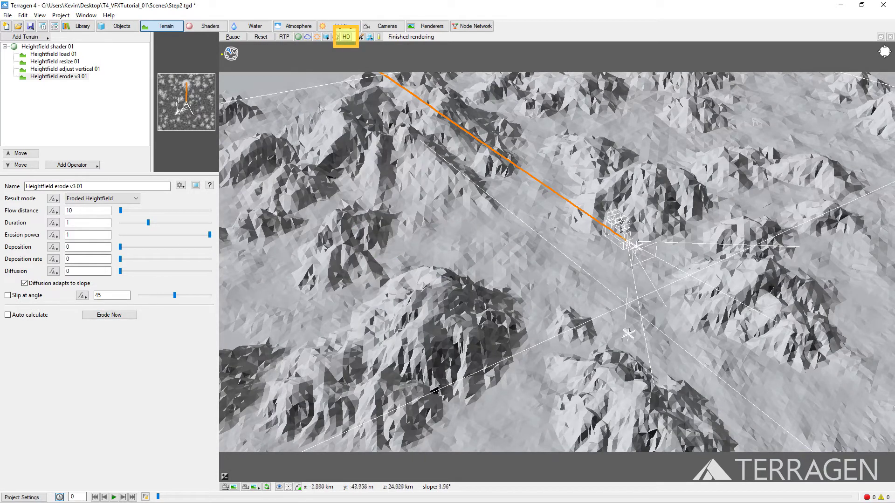
Step: Enable HD preview rendering and change the erode operator's Deposition to 1
{"action": "left_click", "coordinate": [346, 37]}
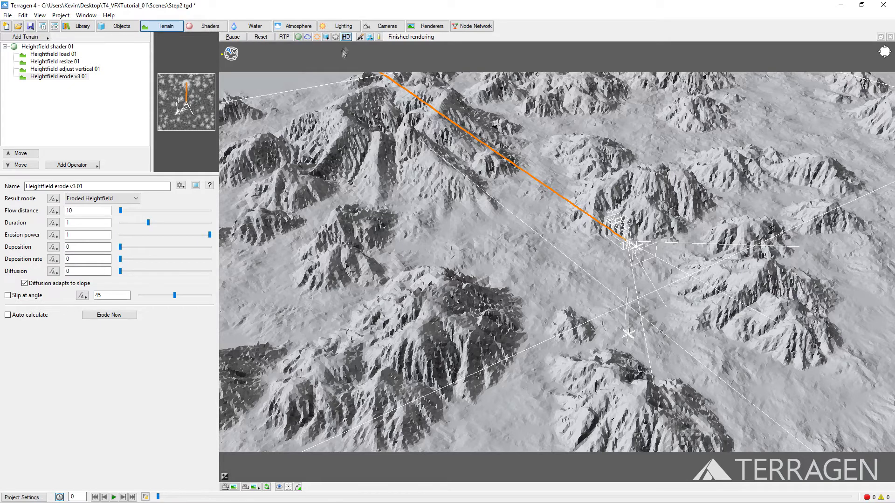
{"action": "double_click", "coordinate": [68, 247]}
{"action": "type", "text": "1"}
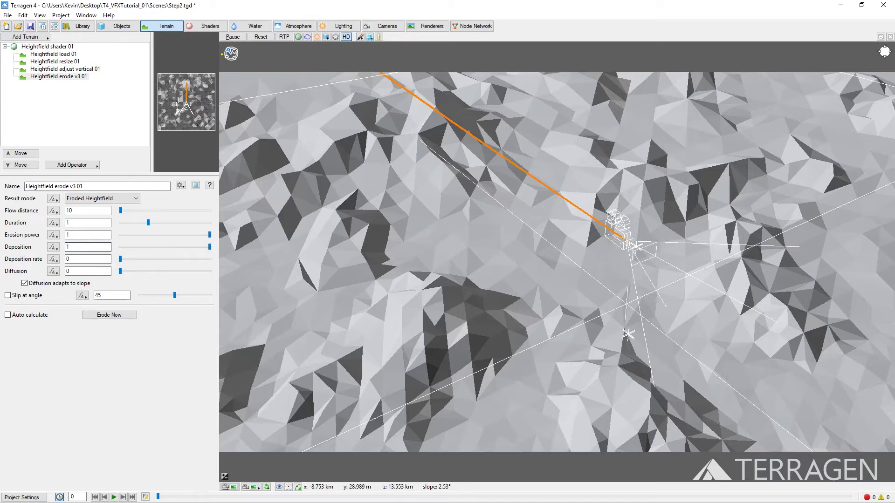
Step: Set Deposition rate and Diffusion to 1 and rerun Erode Now
{"action": "left_click", "coordinate": [80, 259]}
{"action": "double_click", "coordinate": [85, 260]}
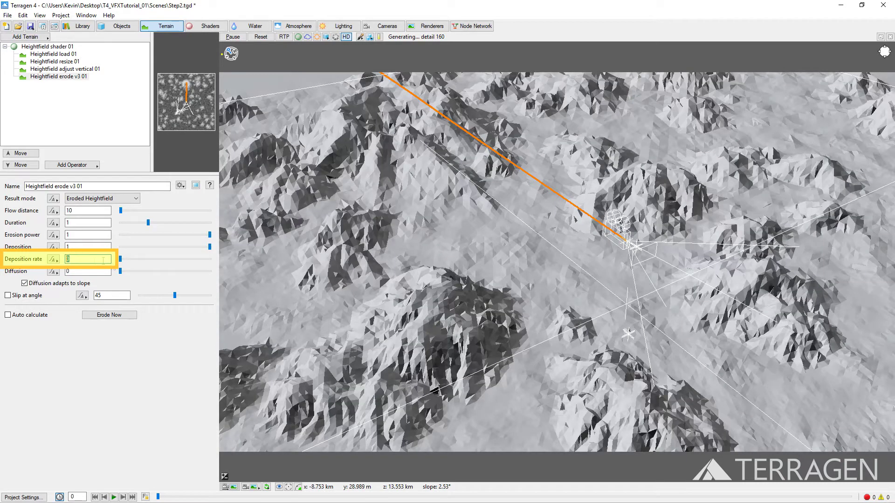
{"action": "type", "text": "1"}
{"action": "key", "text": "Return"}
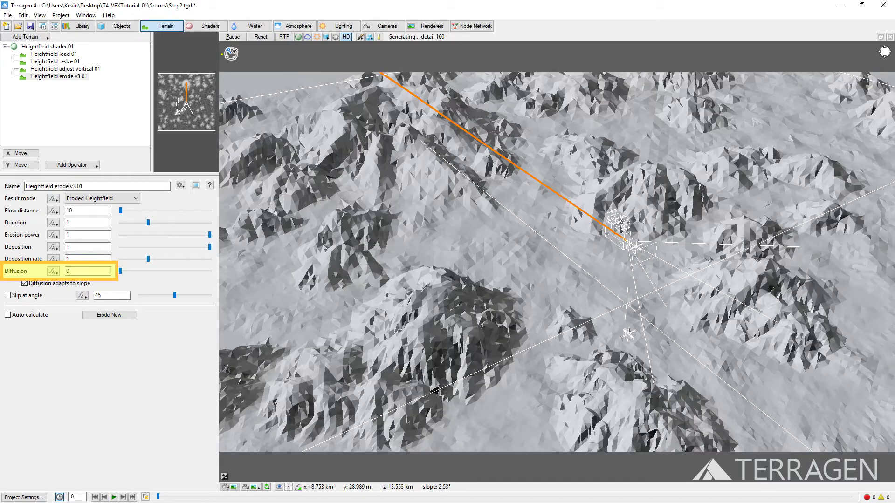
{"action": "double_click", "coordinate": [72, 271]}
{"action": "type", "text": "1"}
{"action": "key", "text": "Return"}
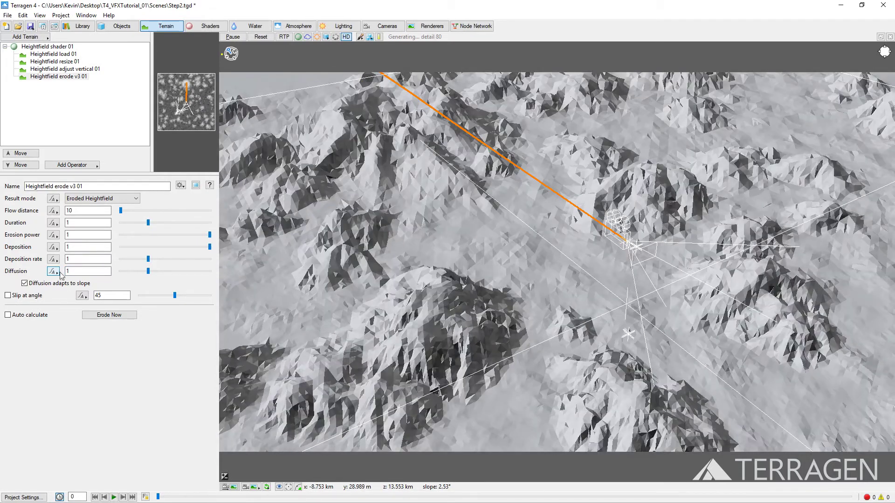
{"action": "left_click", "coordinate": [97, 316]}
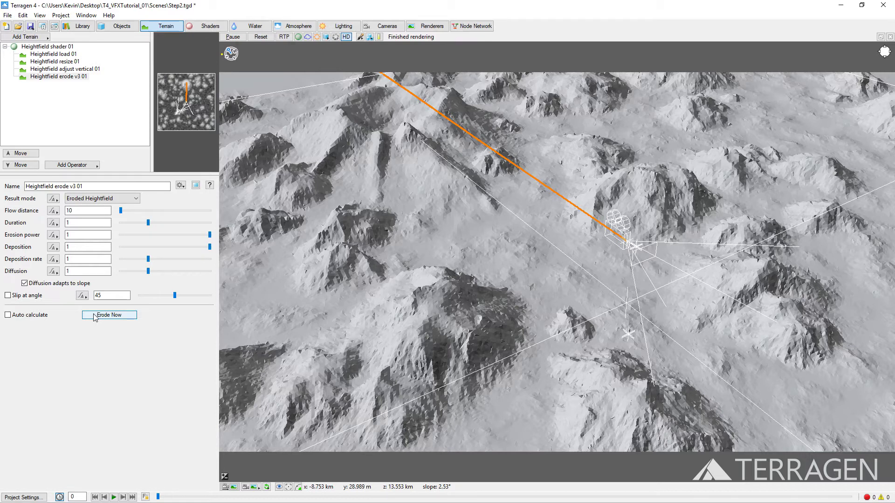
Step: Set Flow distance to 300, Duration to 2 and Erosion power to .25
{"action": "double_click", "coordinate": [86, 212]}
{"action": "type", "text": "300"}
{"action": "key", "text": "Return"}
{"action": "key", "text": "Tab"}
{"action": "type", "text": "2"}
{"action": "key", "text": "Tab"}
{"action": "type", "text": ".25"}
{"action": "key", "text": "Tab"}
Step: Set Deposition rate 5 and Diffusion .5, rerun the erosion, and restore the node network view
{"action": "key", "text": "Tab"}
{"action": "type", "text": "5"}
{"action": "key", "text": "Tab"}
{"action": "type", "text": ".5"}
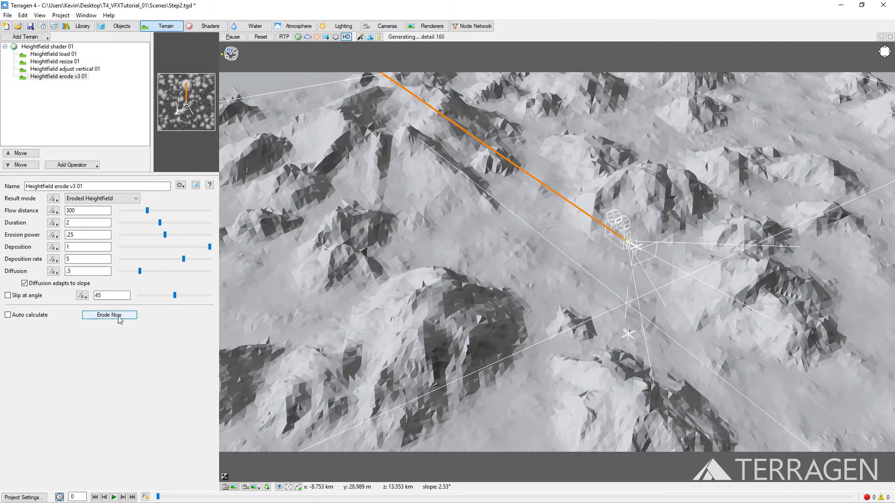
{"action": "left_click", "coordinate": [118, 315]}
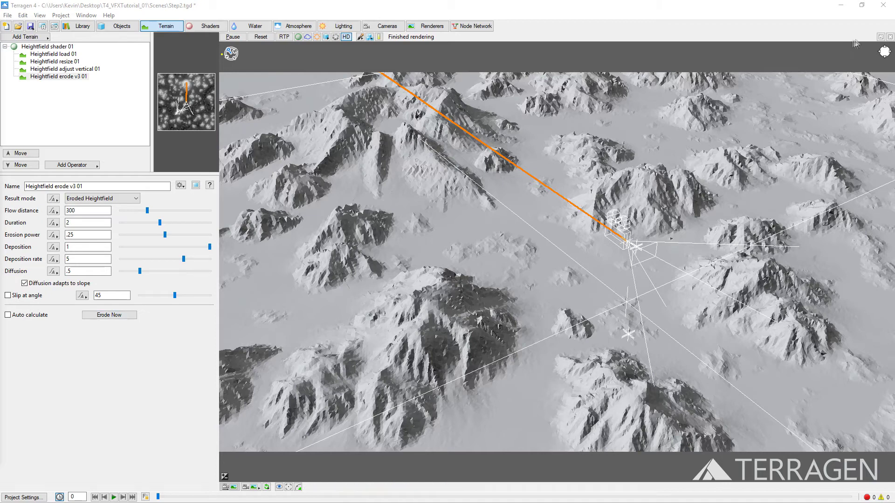
{"action": "left_click", "coordinate": [881, 37]}
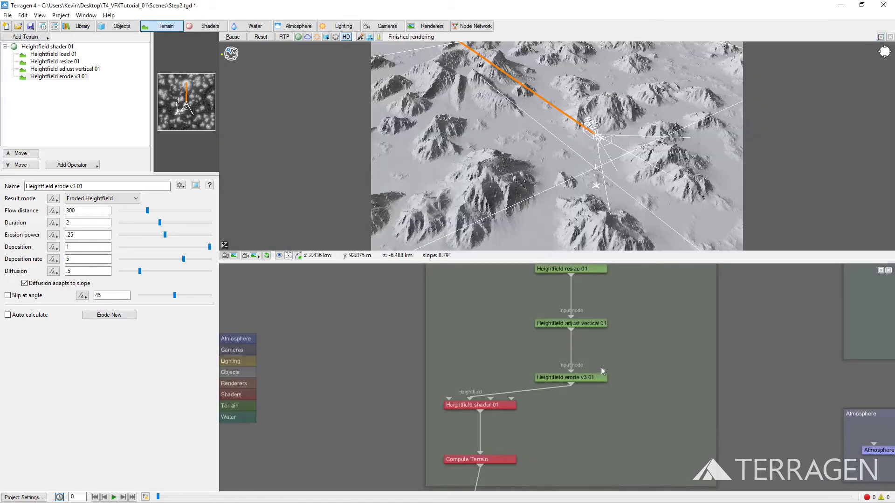
Step: Save the Heightfield erode v3 01 output over the existing HFTerrain_1.ter in Images
{"action": "right_click", "coordinate": [600, 378]}
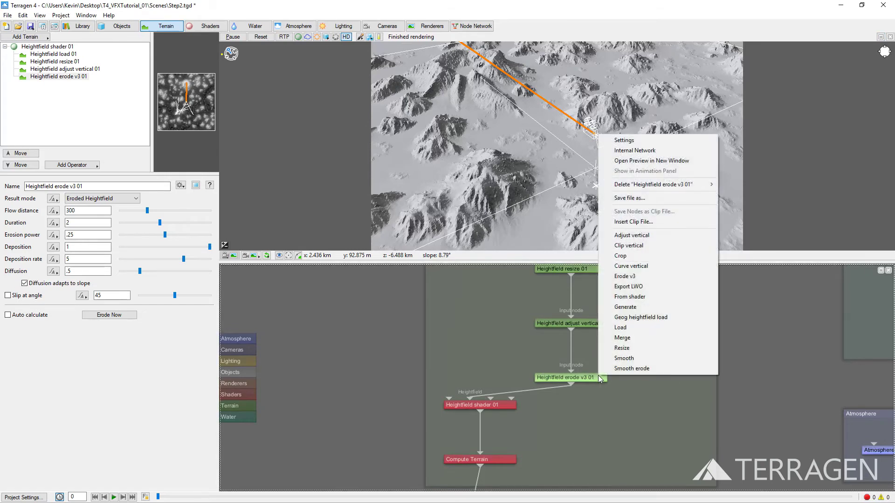
{"action": "left_click", "coordinate": [650, 198]}
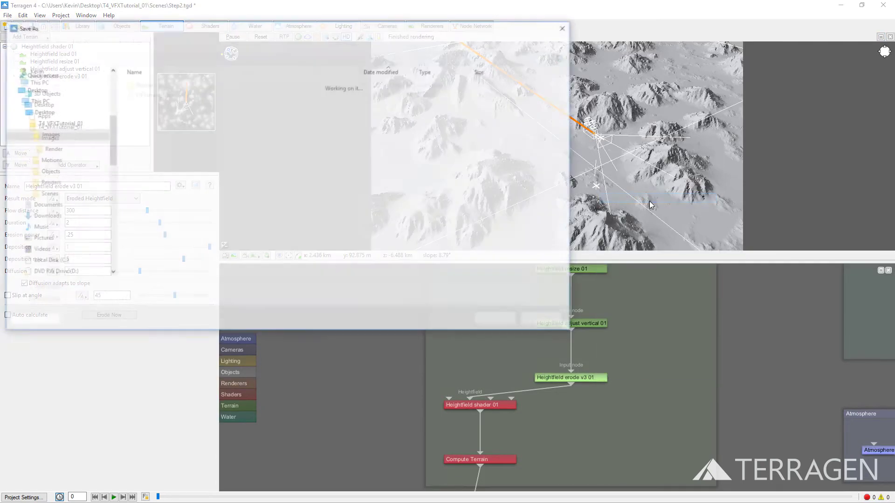
{"action": "left_click", "coordinate": [146, 95]}
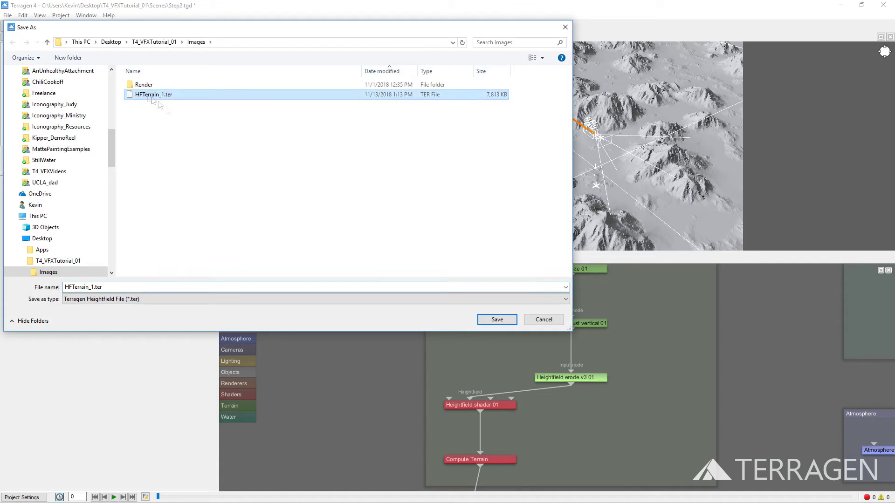
{"action": "left_click", "coordinate": [483, 320]}
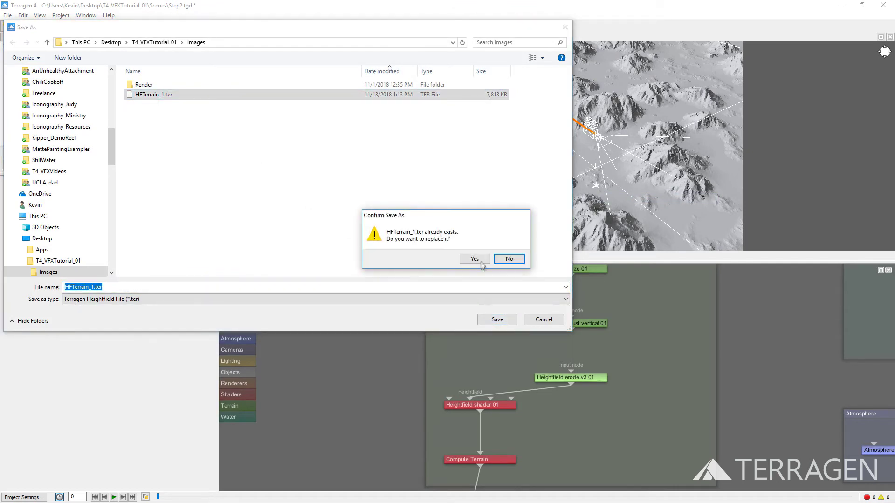
{"action": "left_click", "coordinate": [475, 259]}
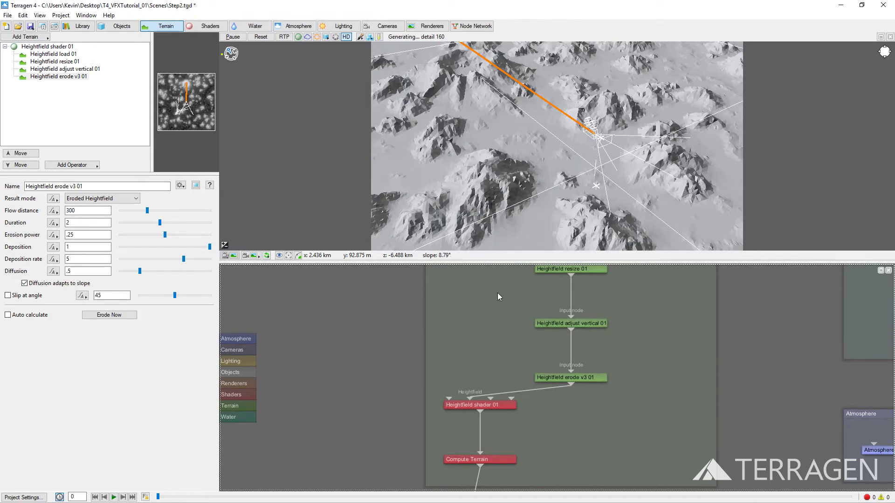
Step: Create a Heightfield load 02 node that reads HFTerrain_1.ter
{"action": "right_click", "coordinate": [636, 361]}
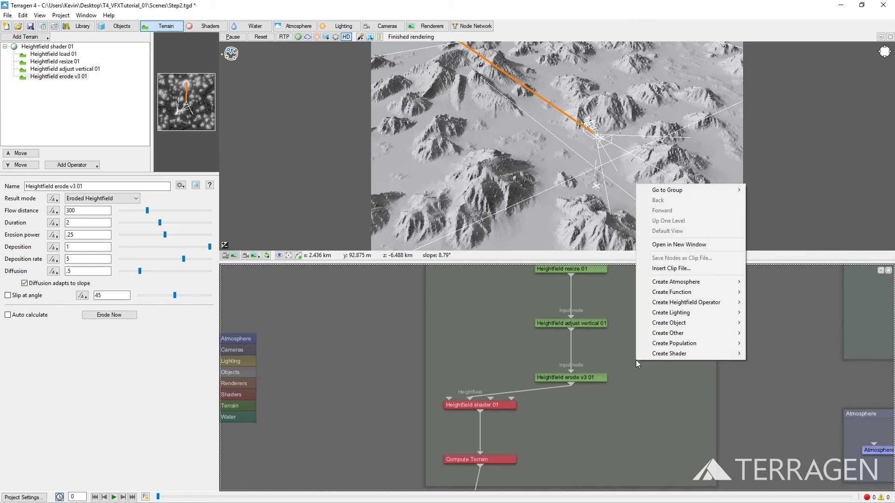
{"action": "mouse_move", "coordinate": [674, 308]}
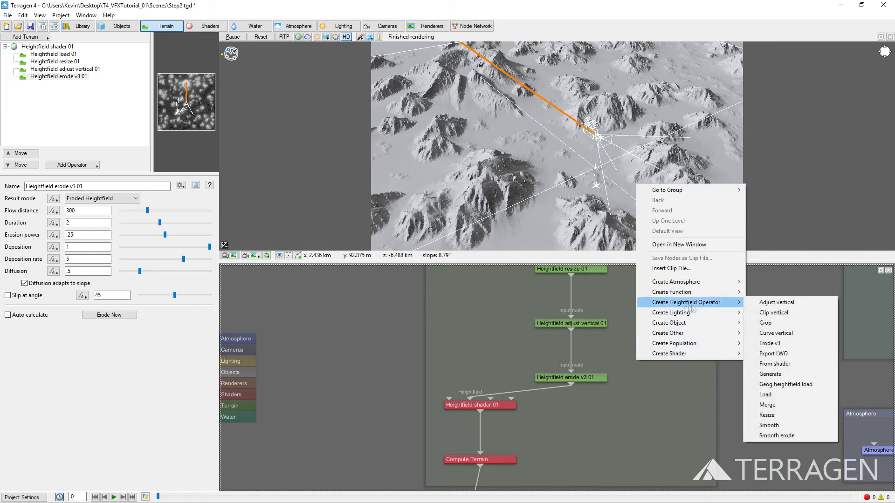
{"action": "left_click", "coordinate": [769, 394]}
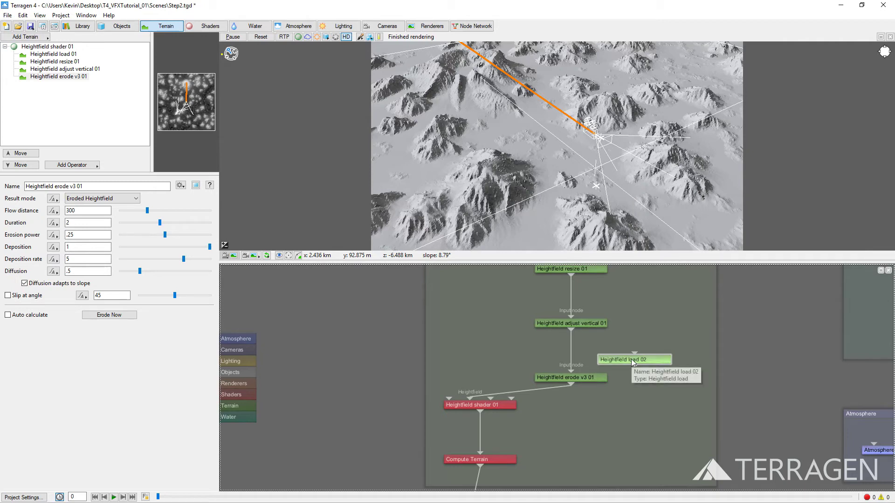
{"action": "double_click", "coordinate": [632, 360]}
{"action": "left_click", "coordinate": [542, 121]}
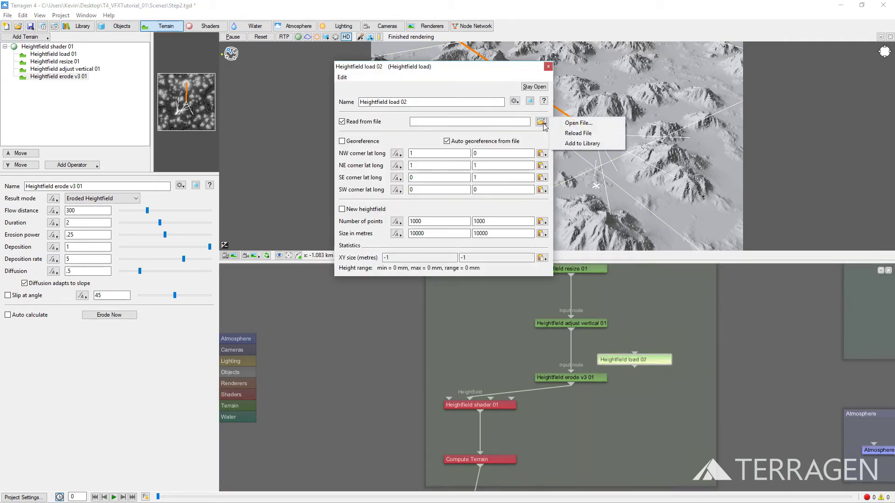
{"action": "left_click", "coordinate": [580, 123]}
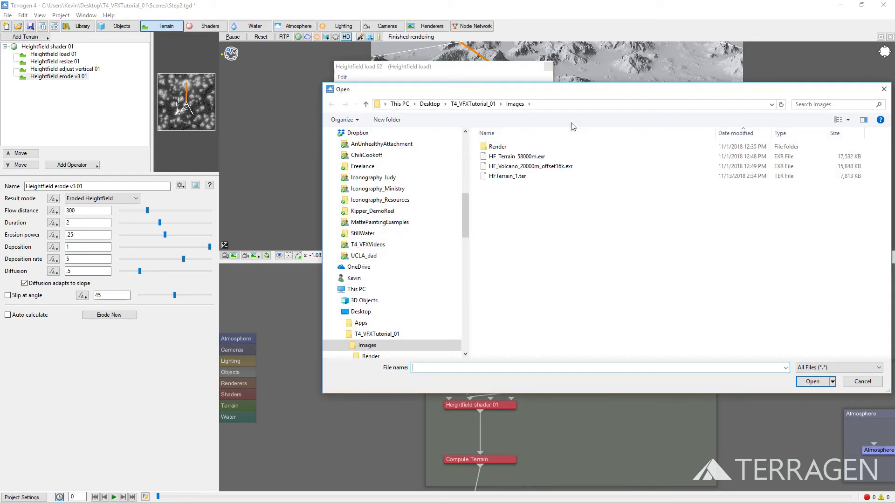
{"action": "left_click", "coordinate": [521, 177]}
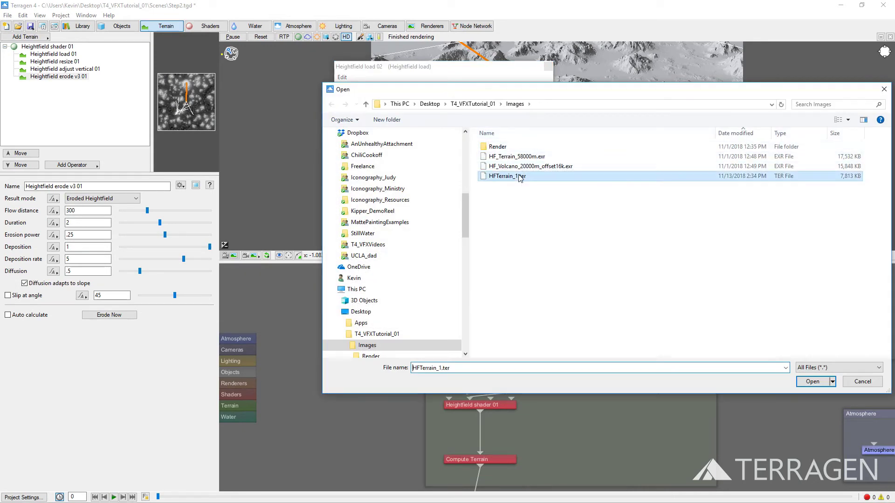
{"action": "left_click", "coordinate": [810, 385]}
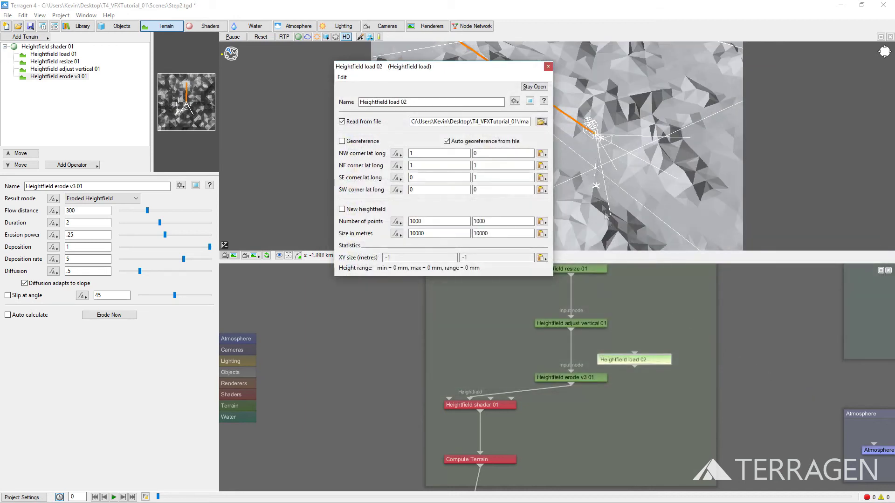
{"action": "left_click", "coordinate": [548, 67]}
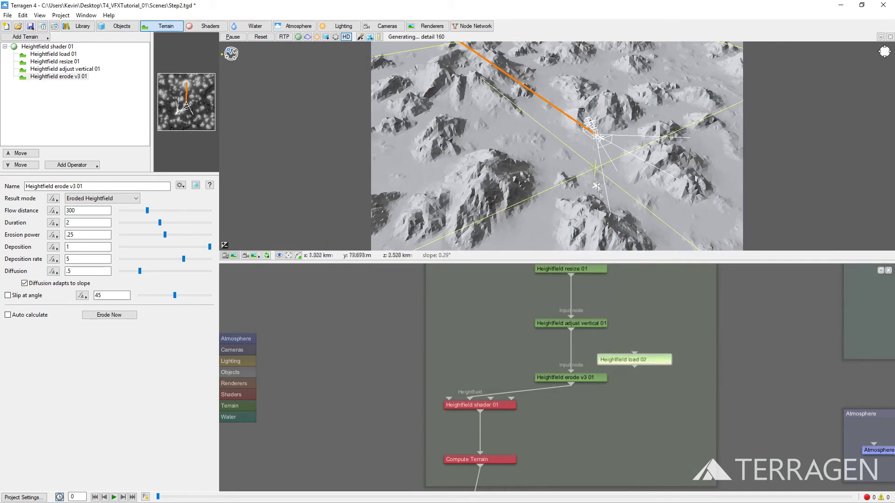
Step: Connect Heightfield load 02's output to Heightfield shader 01 and place it above the shader
{"action": "left_click", "coordinate": [635, 365]}
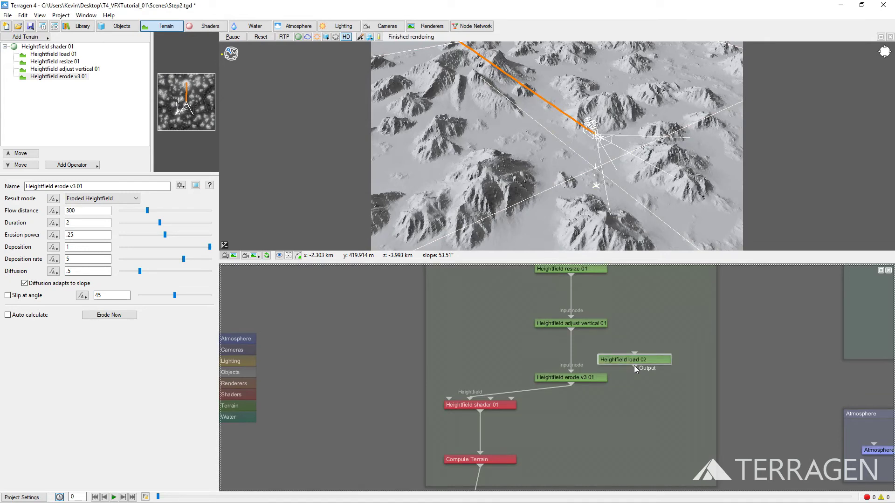
{"action": "left_click_drag", "start_coordinate": [634, 366], "coordinate": [470, 401]}
{"action": "left_click_drag", "start_coordinate": [634, 360], "coordinate": [482, 359]}
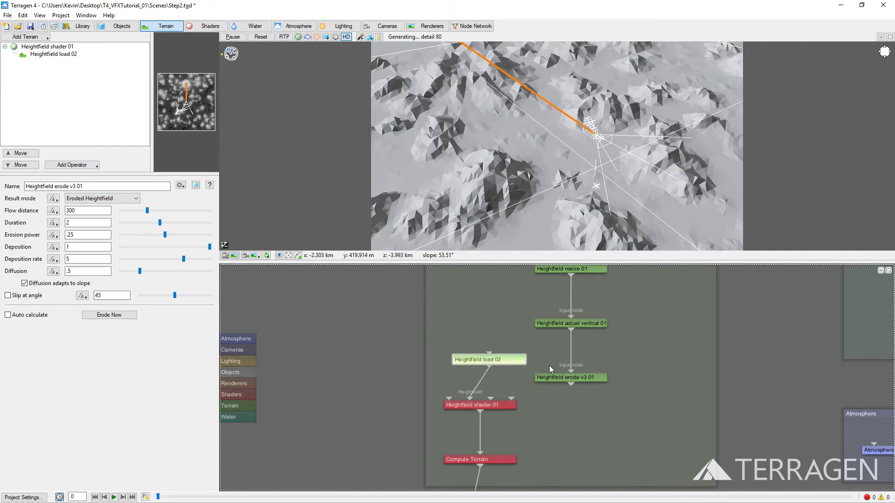